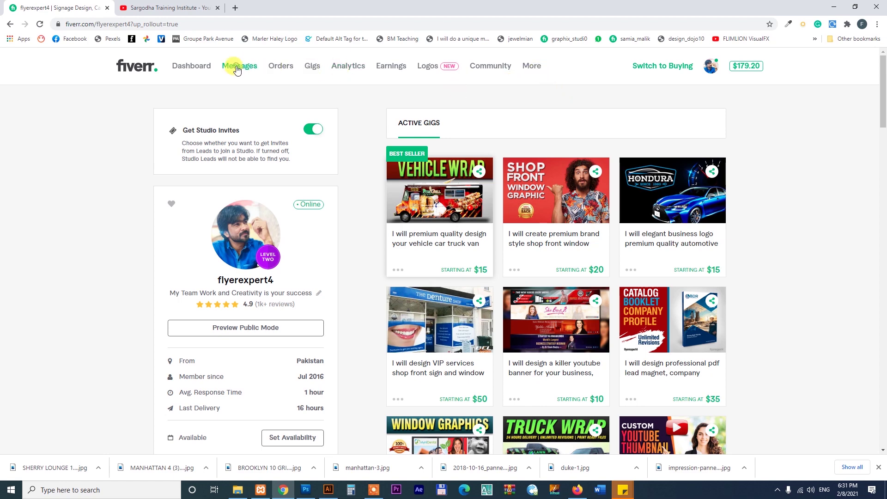
Compare the notifications list with the inbox list in the messages overview.
{"action": "mouse_move", "coordinate": [237, 70]}
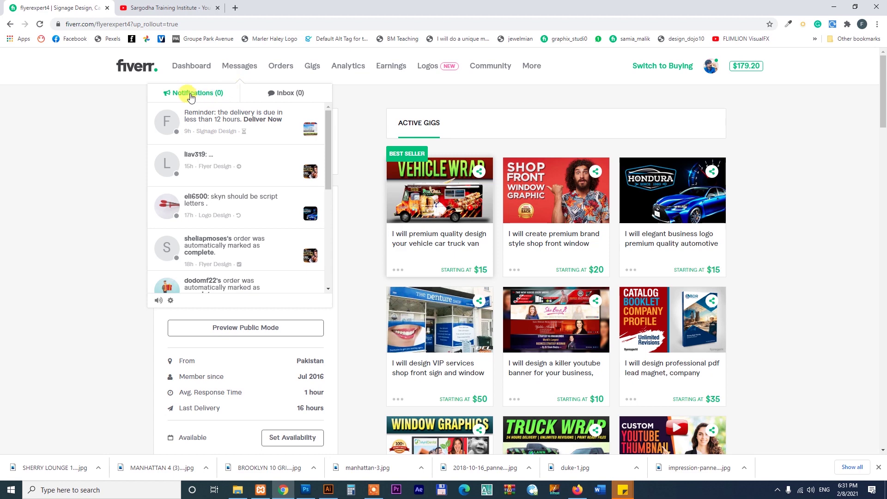
{"action": "left_click", "coordinate": [291, 94]}
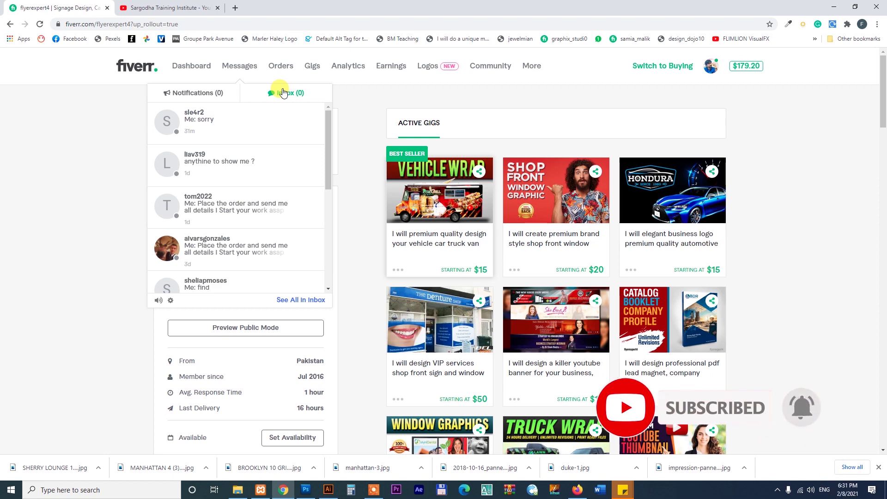
{"action": "left_click", "coordinate": [185, 95]}
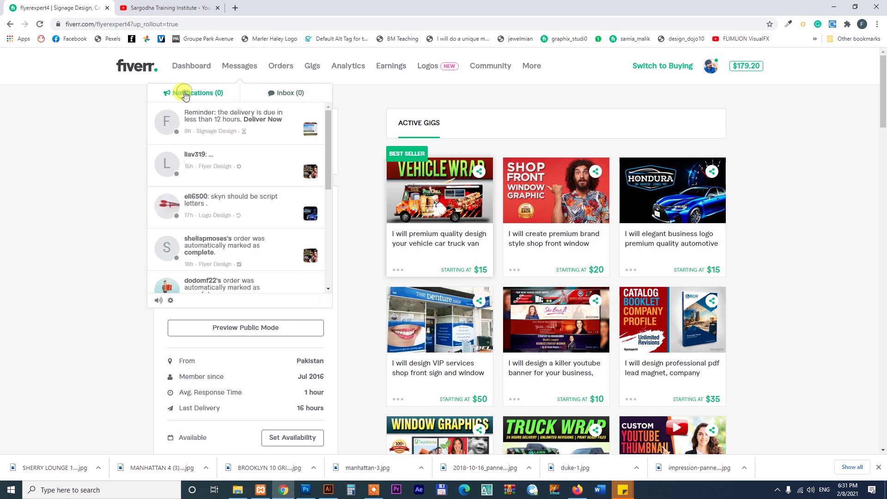
{"action": "left_click", "coordinate": [283, 93]}
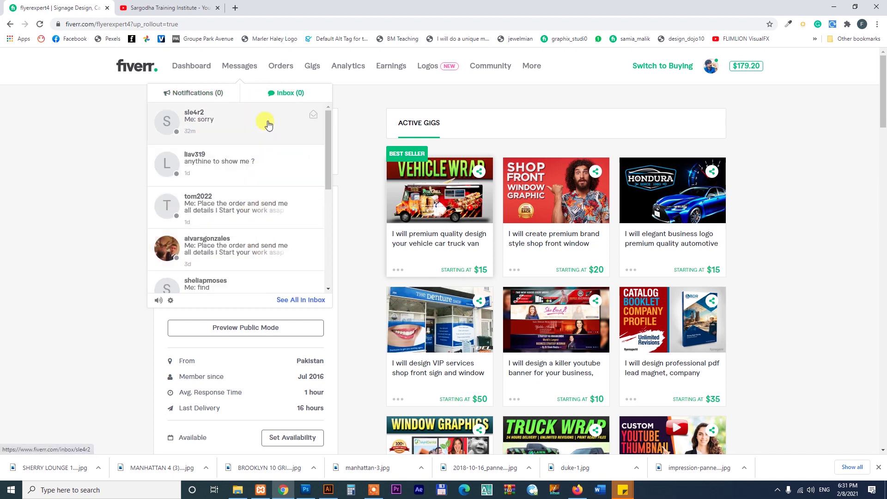
Open the inbox conversation reading "anythine to show me ?" and review its message history and custom offer.
{"action": "scroll", "coordinate": [274, 193], "scroll_direction": "down", "scroll_amount": 1}
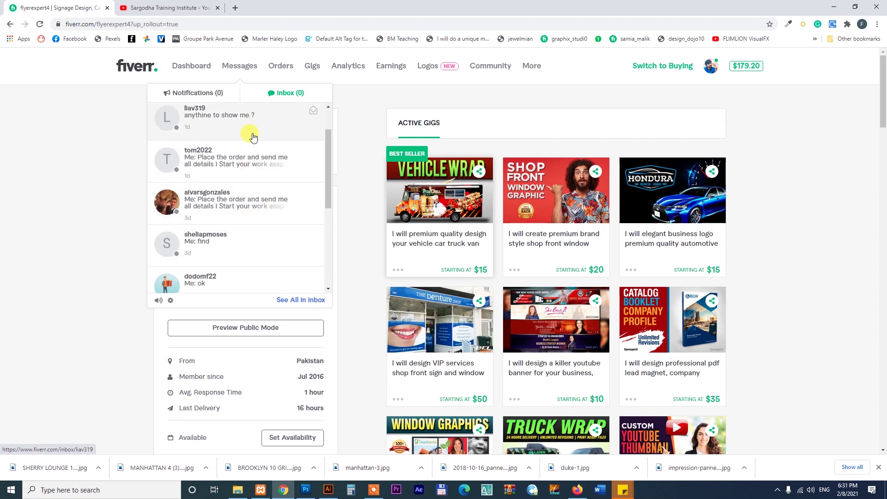
{"action": "left_click", "coordinate": [248, 121]}
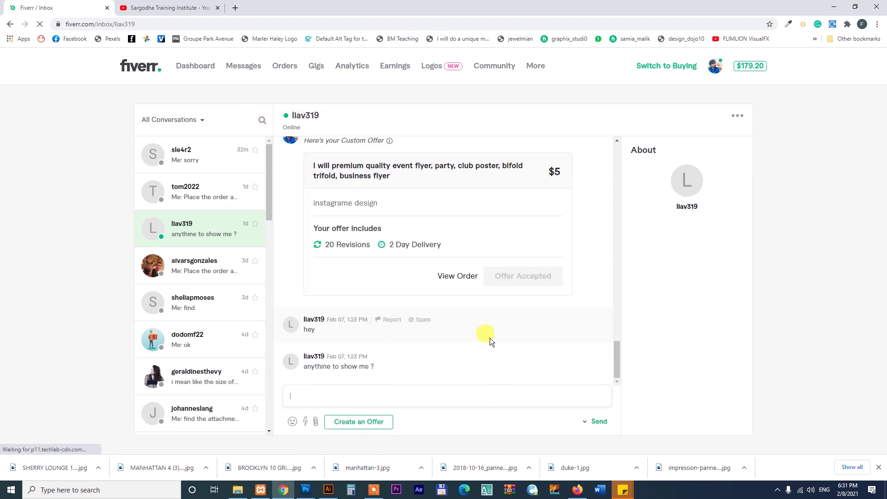
{"action": "scroll", "coordinate": [492, 345], "scroll_direction": "up", "scroll_amount": 10}
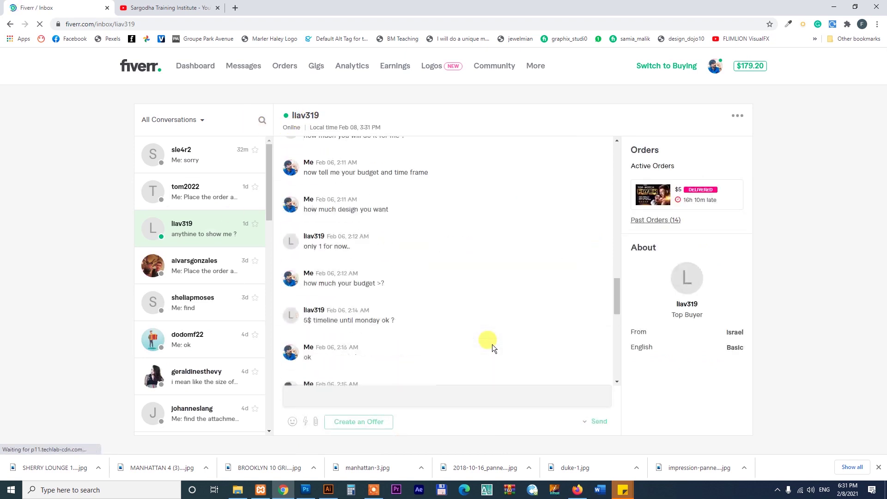
{"action": "scroll", "coordinate": [492, 344], "scroll_direction": "up", "scroll_amount": 10}
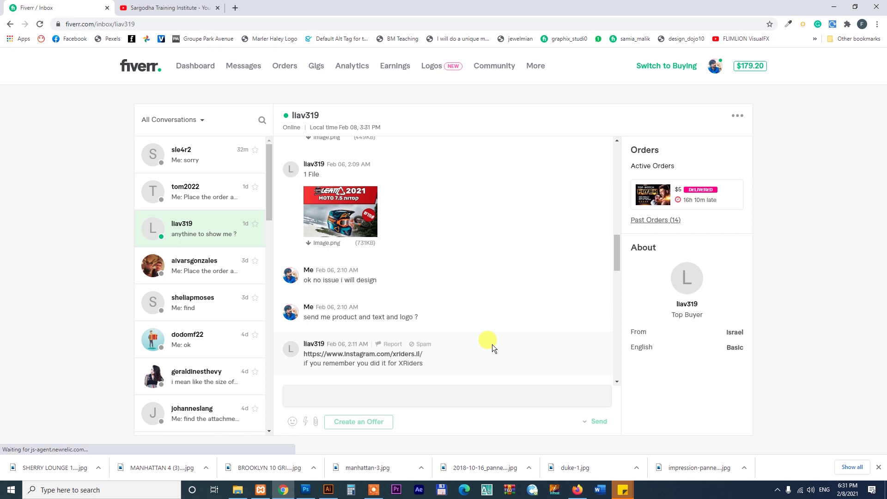
{"action": "scroll", "coordinate": [492, 344], "scroll_direction": "down", "scroll_amount": 10}
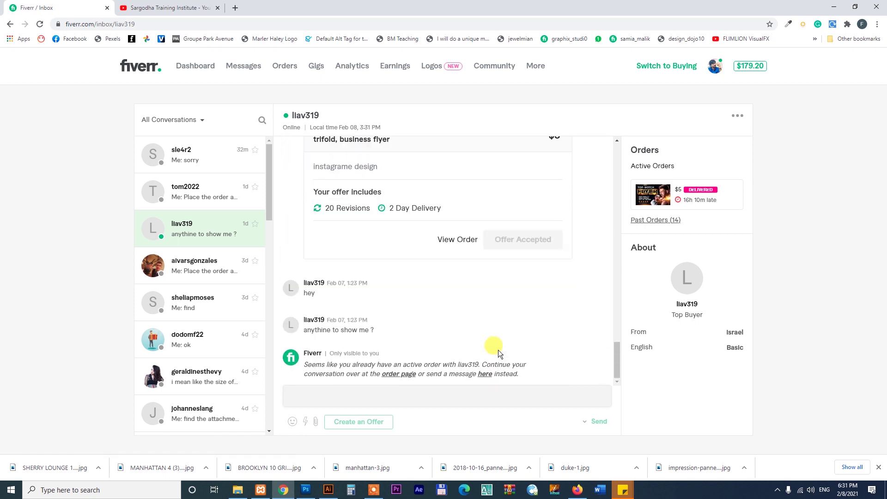
Open the signage design order from the notification reminding that delivery is due in less than 12 hours.
{"action": "left_click", "coordinate": [247, 68]}
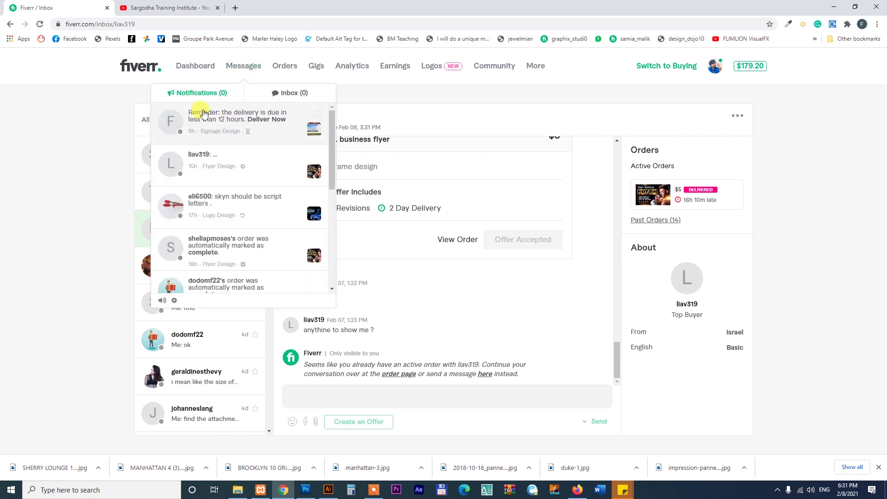
{"action": "left_click", "coordinate": [284, 92]}
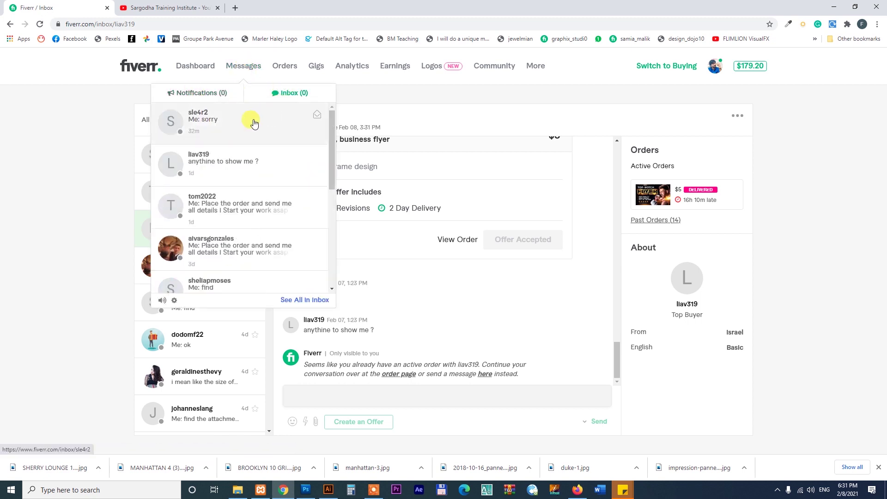
{"action": "left_click", "coordinate": [200, 93]}
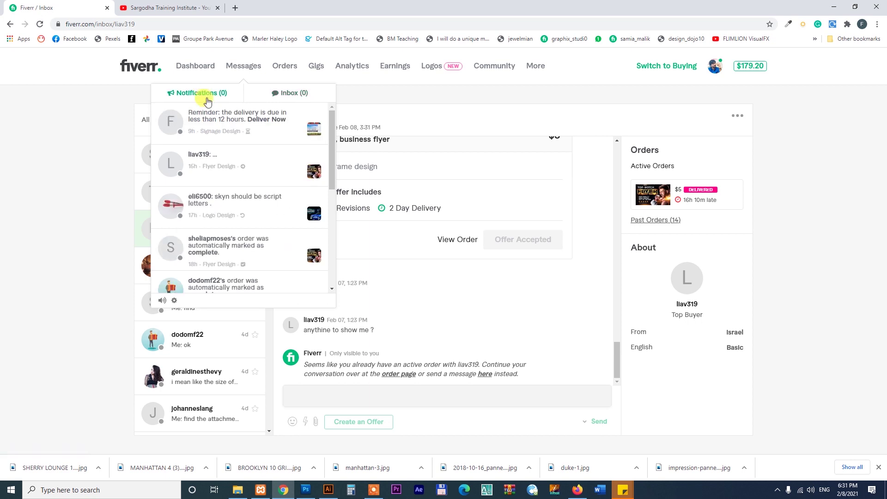
{"action": "left_click", "coordinate": [222, 121]}
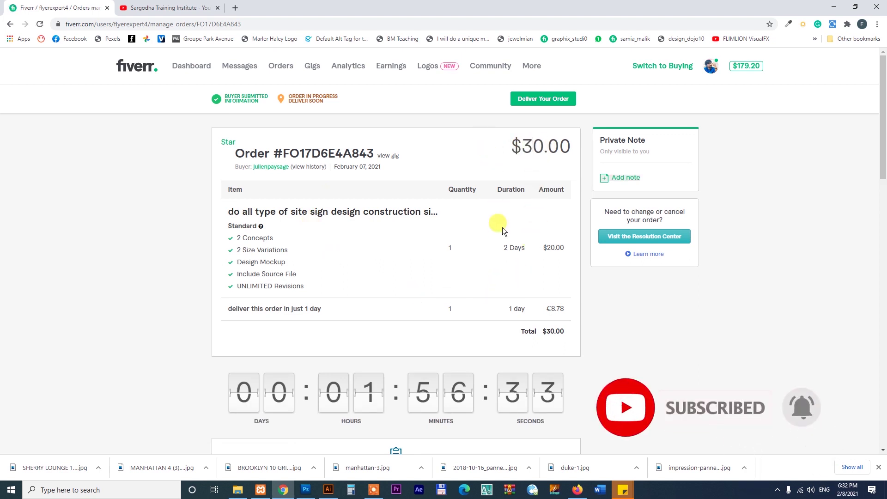
Examine the order's details, countdown and messages, and expand the buyer's requirements to read the sign specifications and attachments.
{"action": "scroll", "coordinate": [501, 233], "scroll_direction": "down", "scroll_amount": 3}
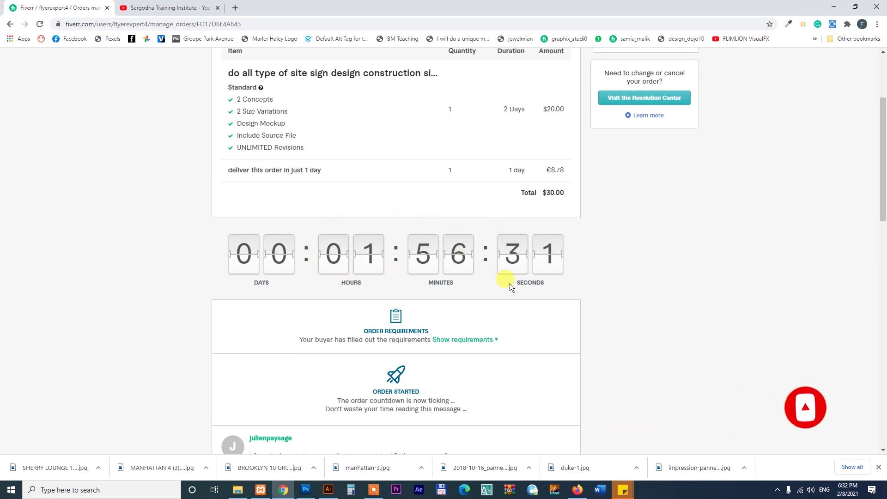
{"action": "scroll", "coordinate": [554, 307], "scroll_direction": "down", "scroll_amount": 1}
{"action": "scroll", "coordinate": [563, 311], "scroll_direction": "down", "scroll_amount": 3}
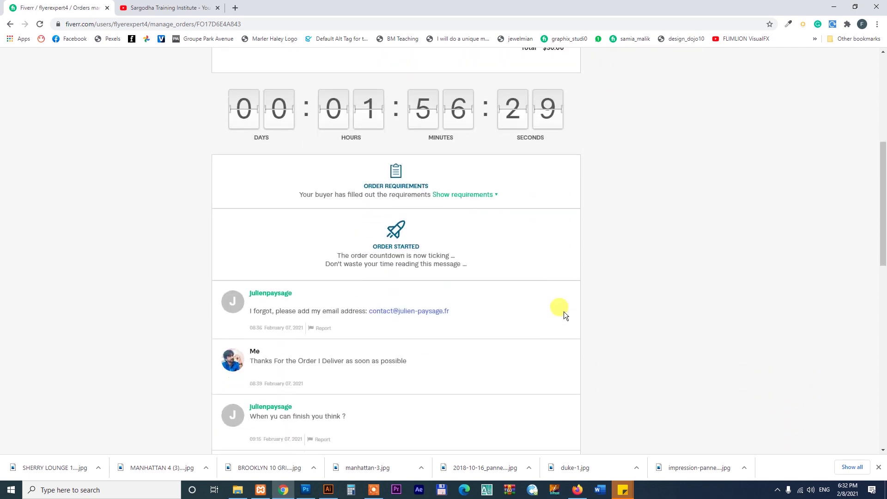
{"action": "scroll", "coordinate": [556, 317], "scroll_direction": "down", "scroll_amount": 2}
{"action": "scroll", "coordinate": [556, 317], "scroll_direction": "down", "scroll_amount": 3}
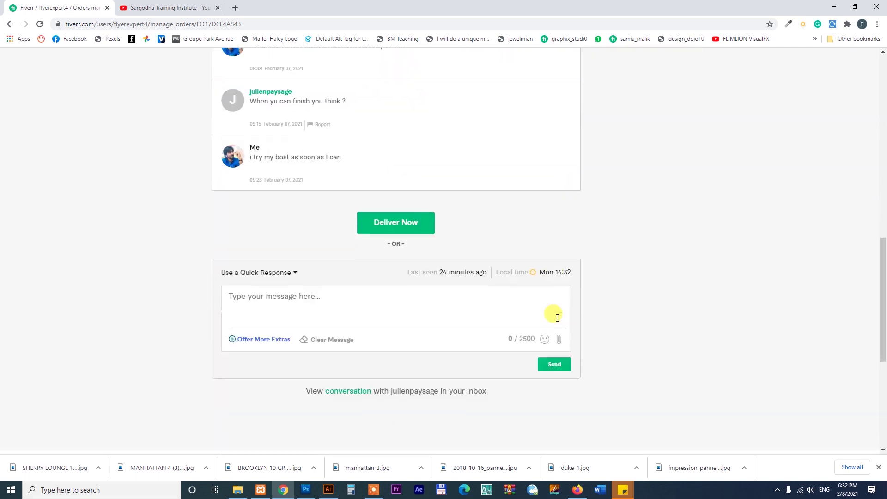
{"action": "scroll", "coordinate": [556, 315], "scroll_direction": "up", "scroll_amount": 6}
{"action": "left_click", "coordinate": [460, 157]}
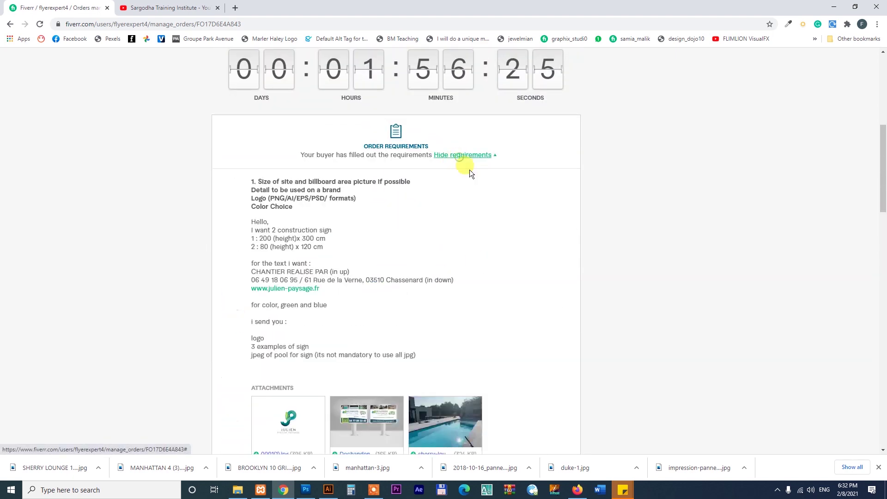
{"action": "scroll", "coordinate": [536, 284], "scroll_direction": "down", "scroll_amount": 5}
{"action": "scroll", "coordinate": [536, 285], "scroll_direction": "up", "scroll_amount": 10}
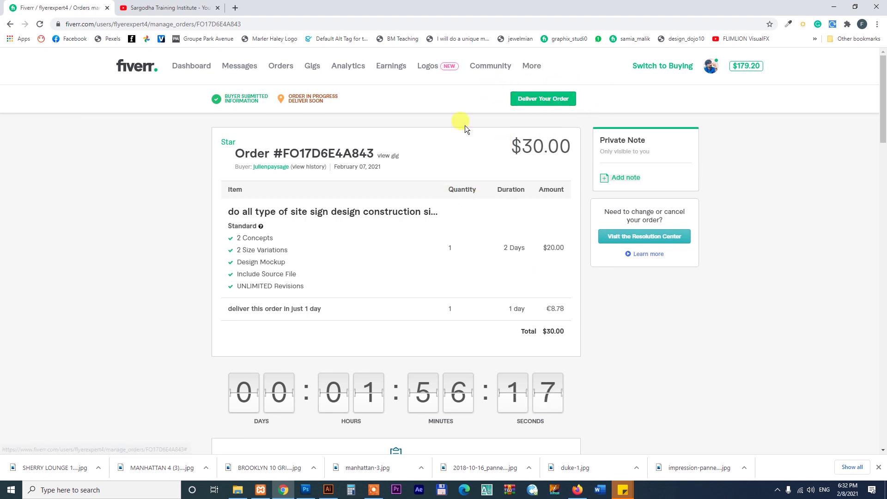
Start the order's delivery with the message "please find attachment your files if you need any modificiaon or changing you can ask me".
{"action": "left_click", "coordinate": [537, 99]}
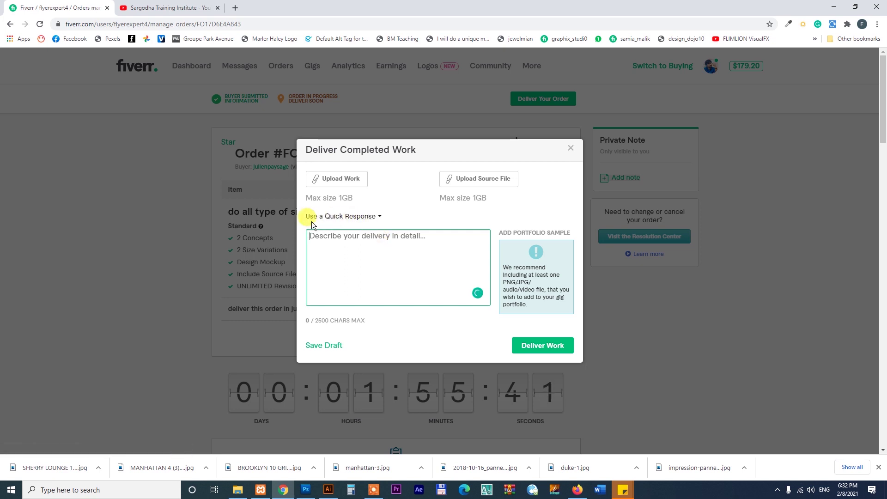
{"action": "left_click", "coordinate": [360, 217]}
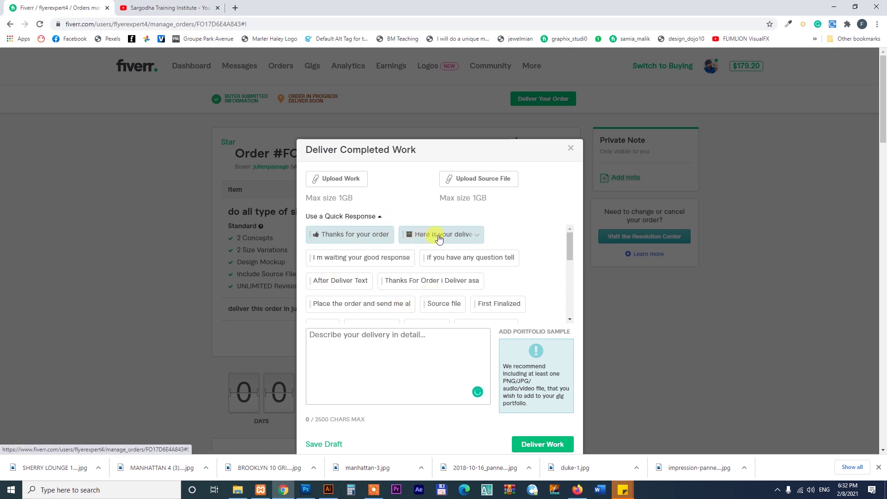
{"action": "left_click", "coordinate": [378, 341]}
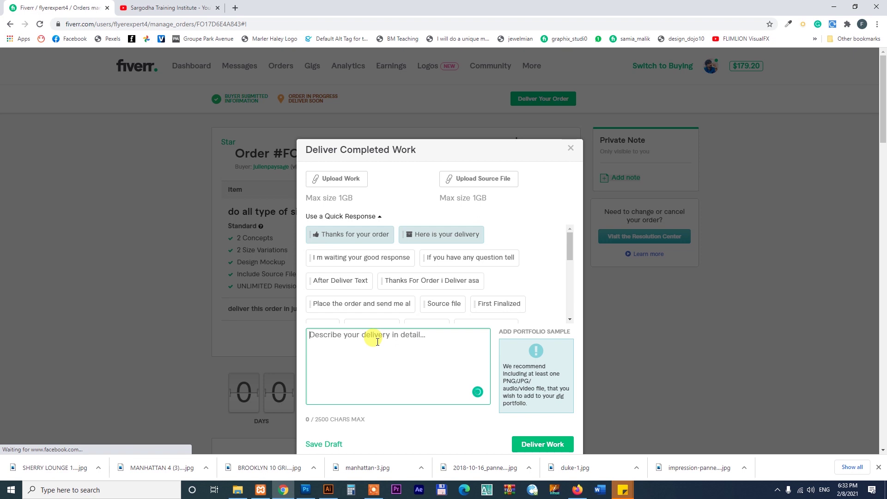
{"action": "type", "text": "i m attaching"}
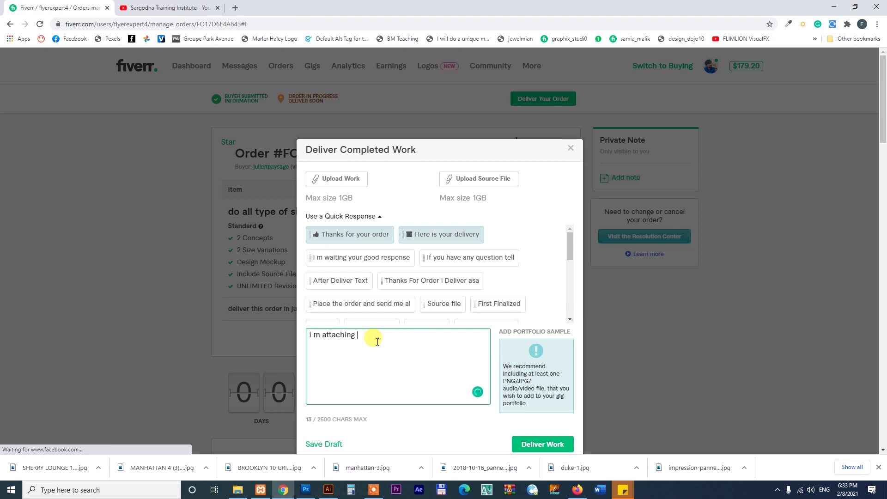
{"action": "key", "text": "ctrl+a"}
{"action": "type", "text": "please "}
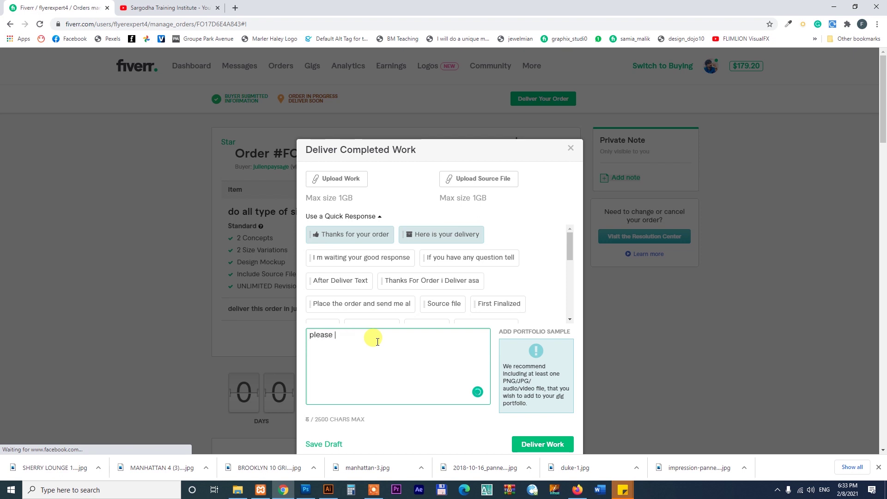
{"action": "type", "text": "find attachment your file"}
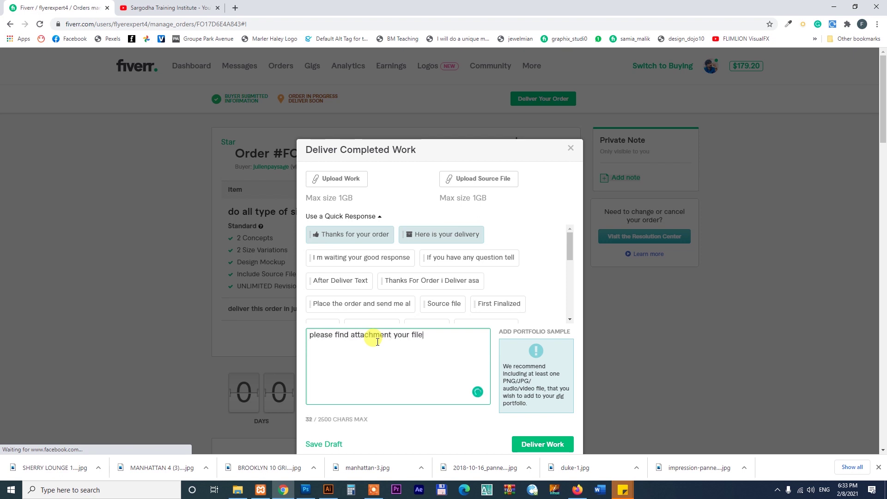
{"action": "type", "text": "s if you need any modifi"}
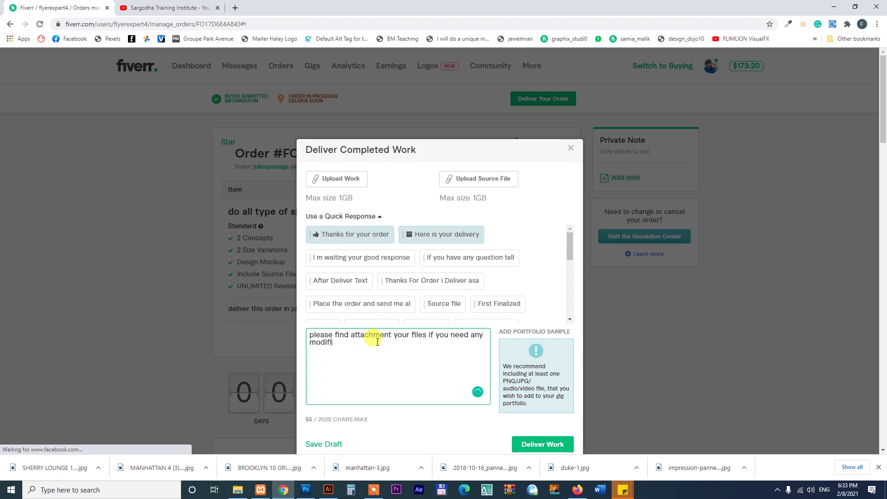
{"action": "type", "text": "ciaon or changing you can ask me"}
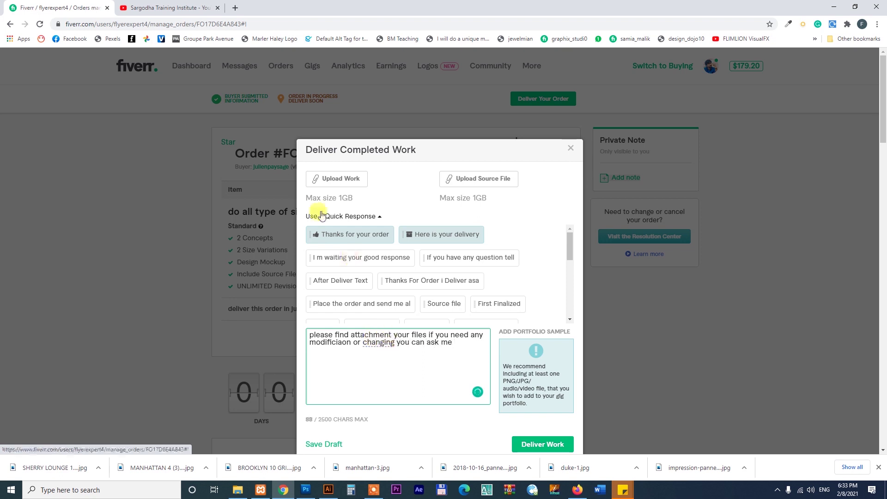
Upload construction sign-01.jpg and construction sign-02.jpg as the completed work from the buyer's folder under 2020 Fiverr\FlyerExpert4 on drive E.
{"action": "left_click", "coordinate": [338, 179]}
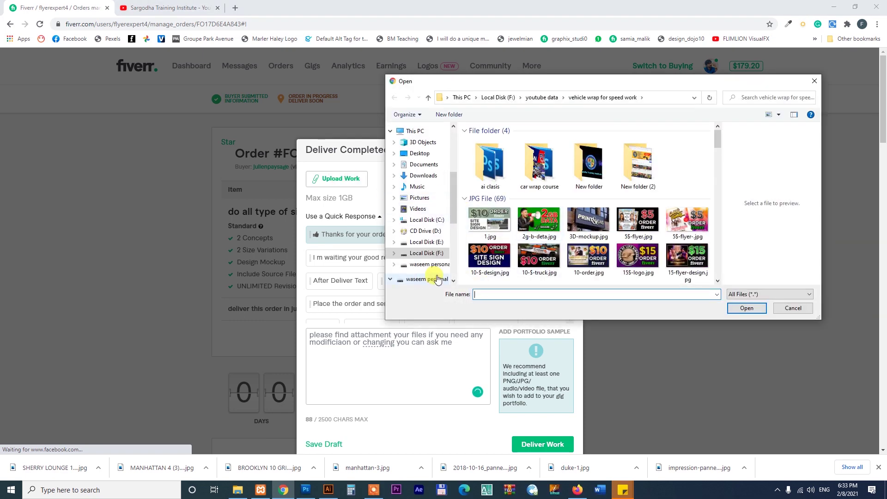
{"action": "left_click", "coordinate": [427, 242]}
{"action": "left_click", "coordinate": [498, 161]}
{"action": "double_click", "coordinate": [497, 161]}
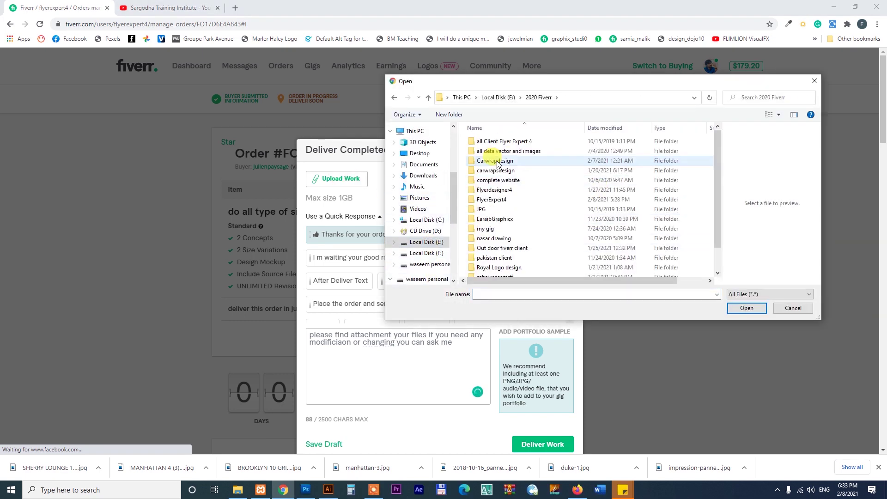
{"action": "double_click", "coordinate": [500, 202]}
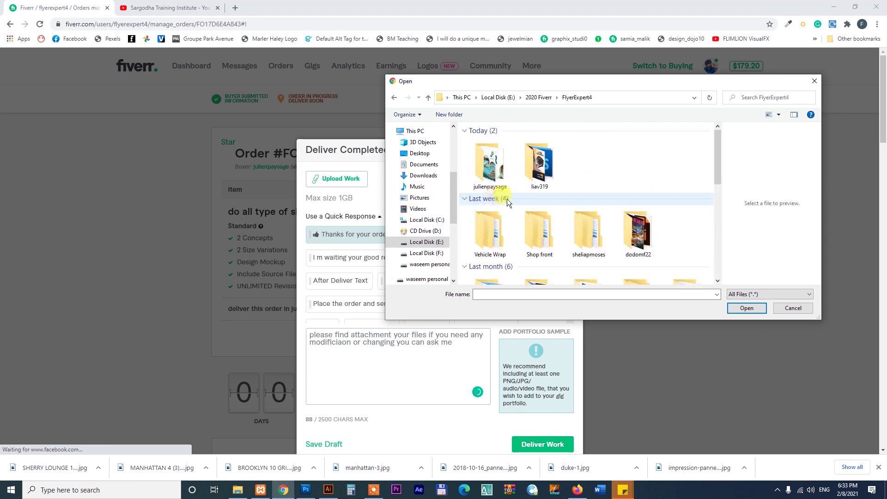
{"action": "double_click", "coordinate": [487, 160]}
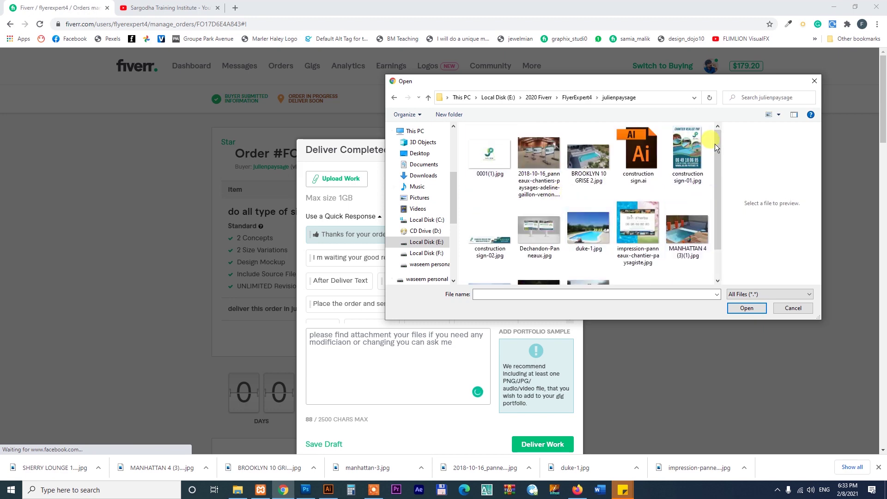
{"action": "mouse_move", "coordinate": [717, 143]}
{"action": "left_mouse_down"}
{"action": "mouse_move", "coordinate": [723, 200]}
{"action": "mouse_move", "coordinate": [727, 144]}
{"action": "left_mouse_up"}
{"action": "left_click", "coordinate": [687, 155]}
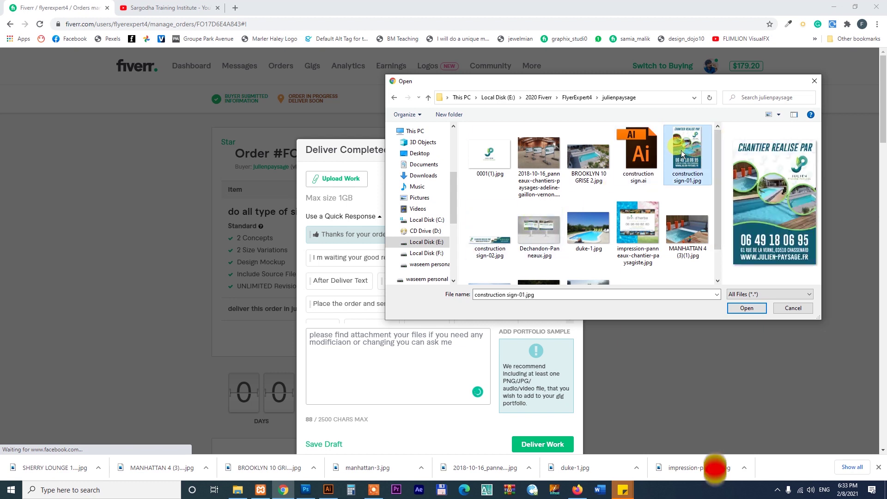
{"action": "left_click", "coordinate": [483, 240], "text": "ctrl"}
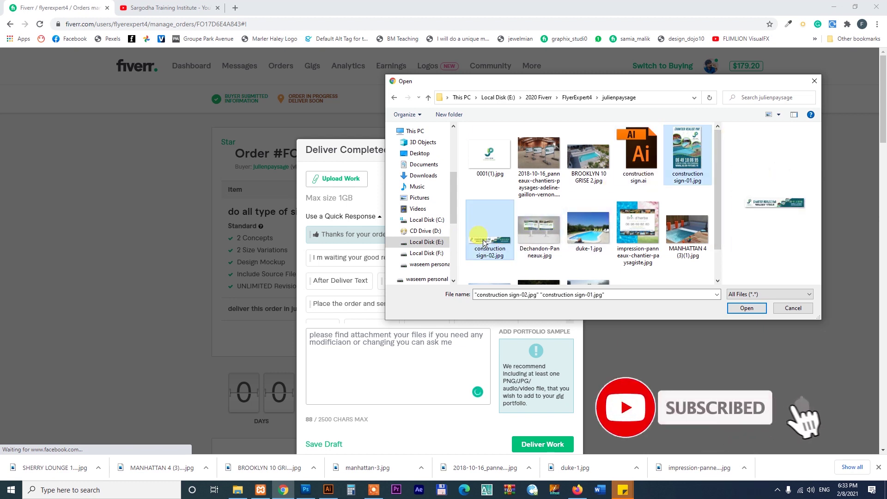
{"action": "left_click", "coordinate": [741, 308]}
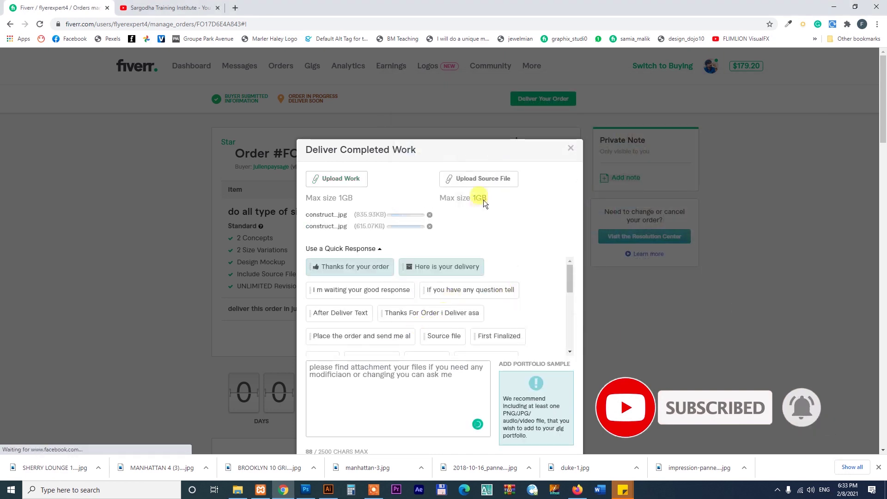
Upload construction sign-01.jpg from the buyer's folder as the order's source file.
{"action": "left_click", "coordinate": [490, 179]}
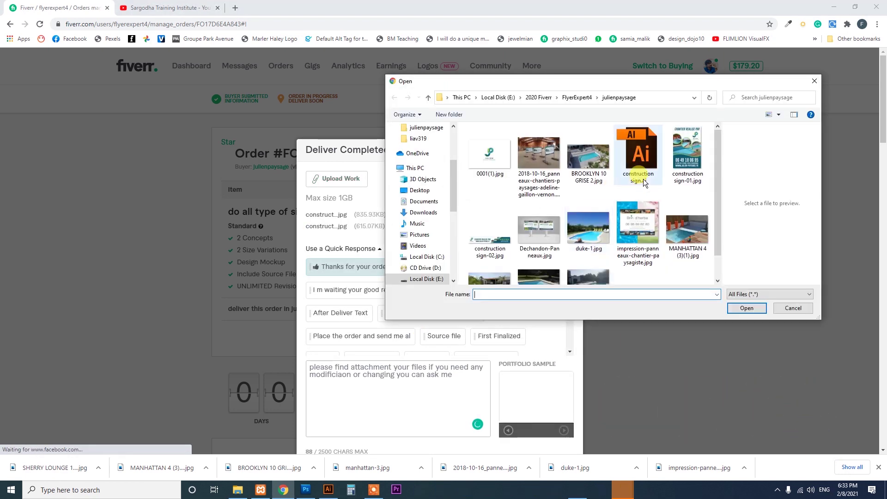
{"action": "left_click", "coordinate": [640, 161]}
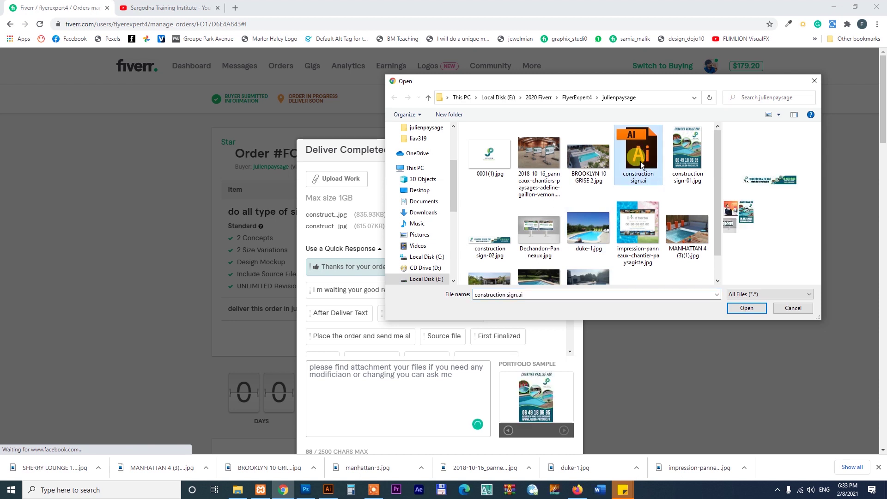
{"action": "left_click", "coordinate": [689, 146]}
{"action": "left_click", "coordinate": [746, 308]}
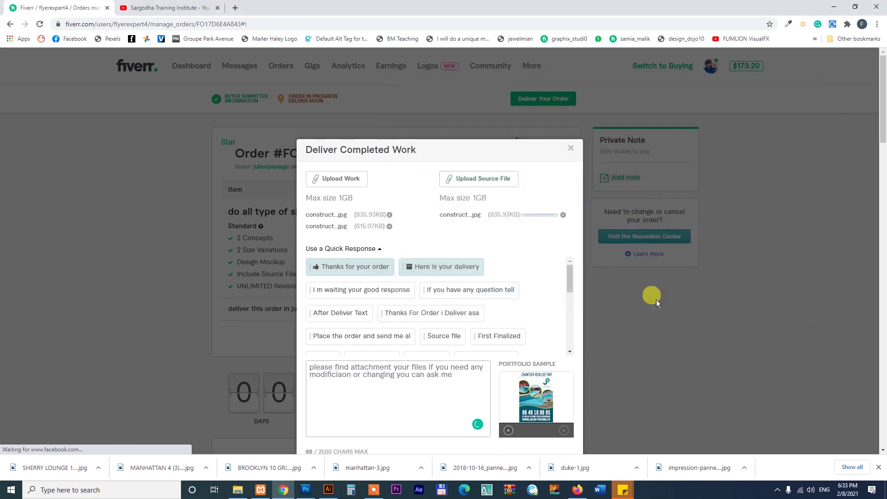
Submit the completed sign design delivery with its message, work images and source file.
{"action": "left_click", "coordinate": [460, 376]}
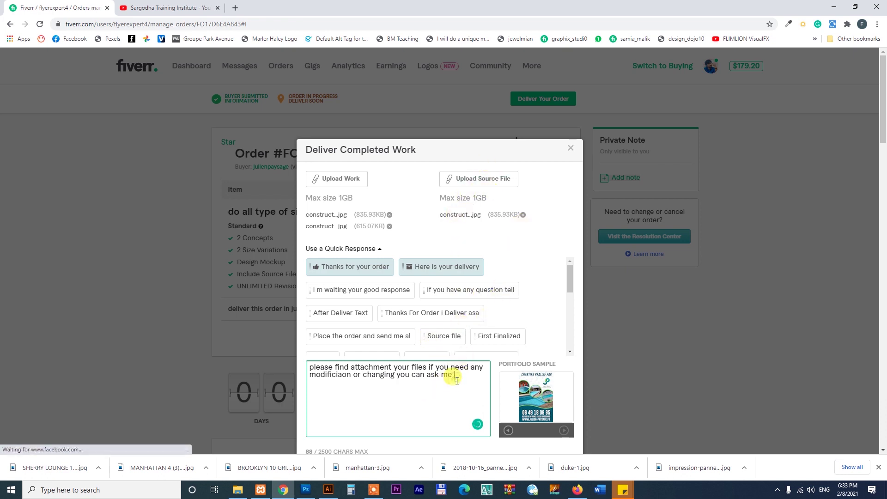
{"action": "scroll", "coordinate": [456, 379], "scroll_direction": "down", "scroll_amount": 2}
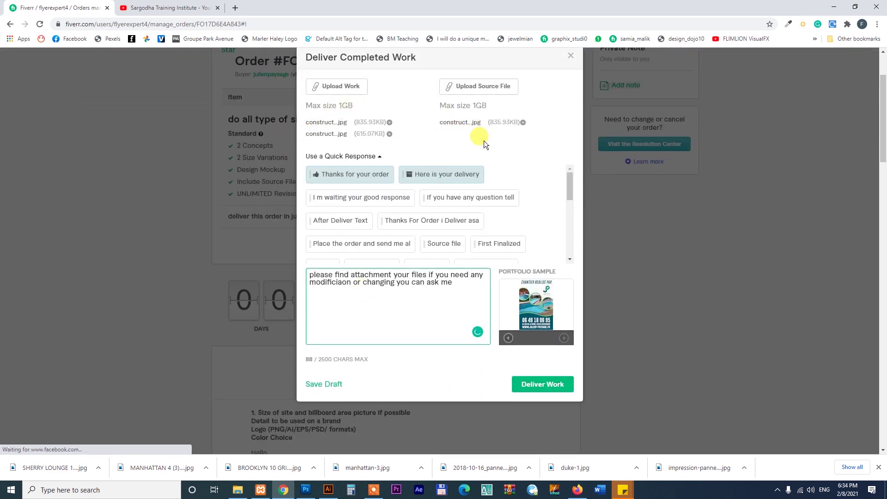
{"action": "left_click", "coordinate": [560, 389]}
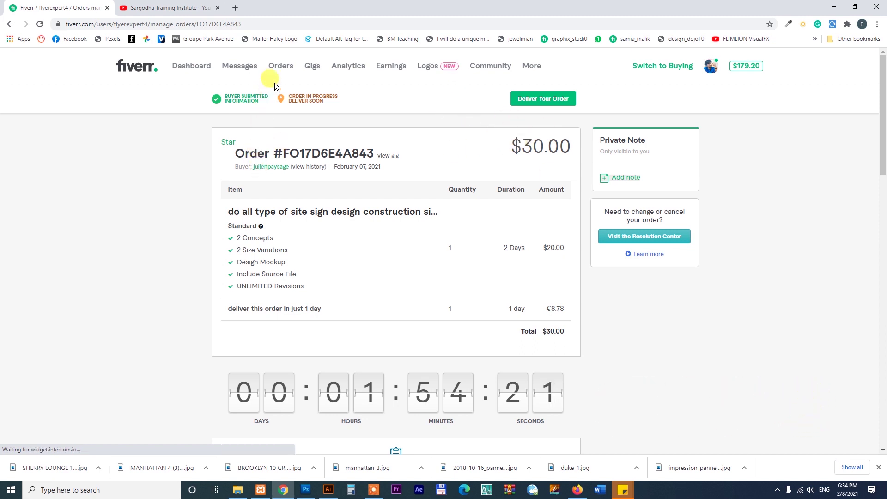
Open the priority orders list and look through the inbox messages and recent order notifications.
{"action": "left_click", "coordinate": [278, 67]}
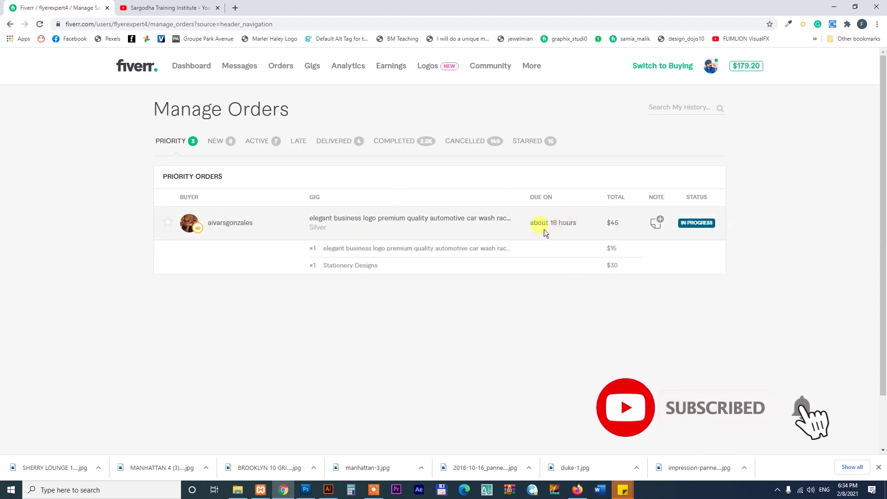
{"action": "left_click", "coordinate": [240, 67]}
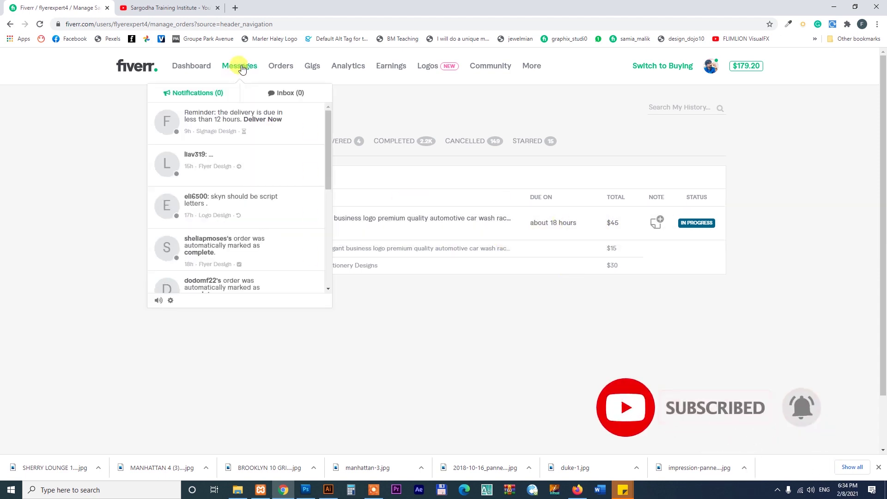
{"action": "left_click", "coordinate": [291, 93]}
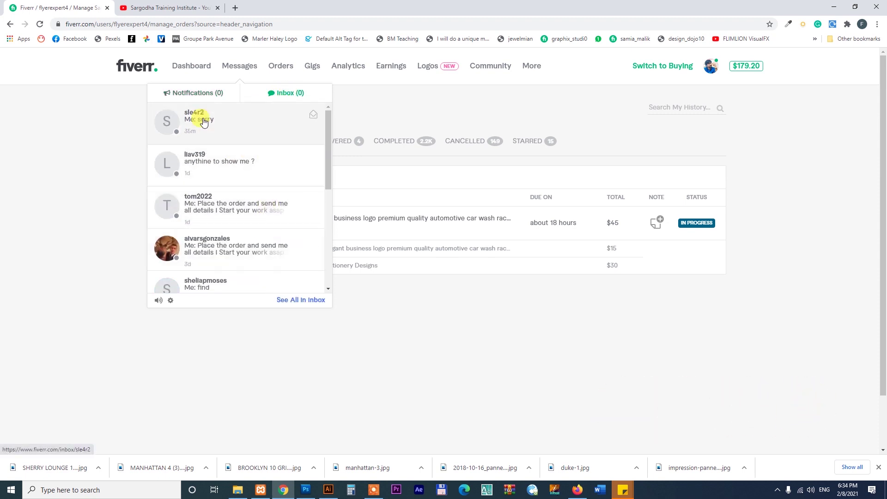
{"action": "left_click", "coordinate": [197, 93]}
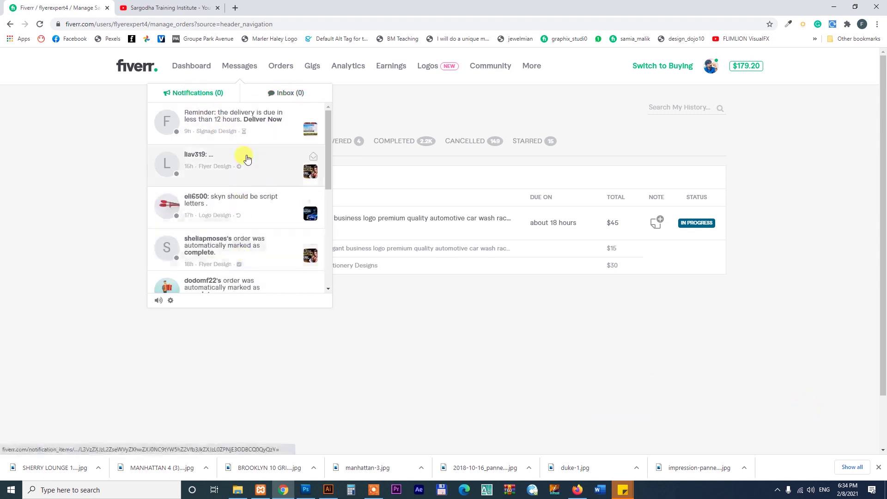
{"action": "scroll", "coordinate": [238, 224], "scroll_direction": "down", "scroll_amount": 1}
{"action": "scroll", "coordinate": [238, 224], "scroll_direction": "down", "scroll_amount": 4}
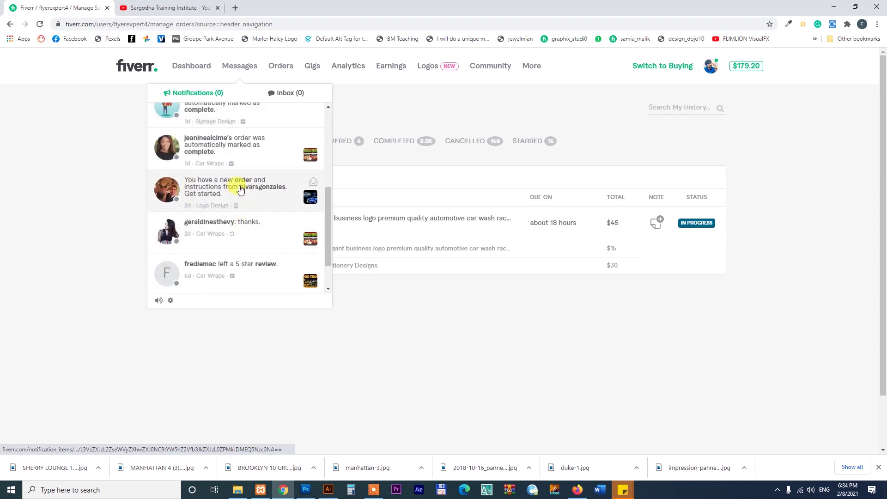
Open the logo design order from its new-order notification, examine its details and countdown, and expand the recent buyer conversation.
{"action": "left_click", "coordinate": [240, 189]}
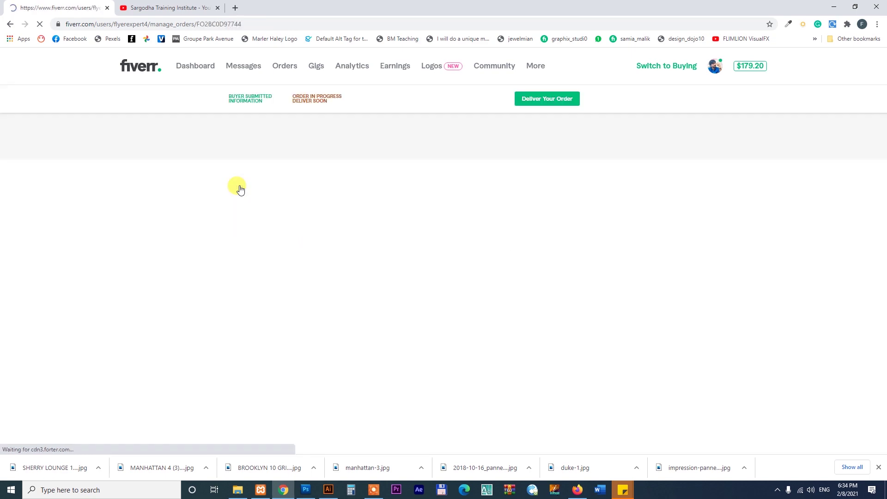
{"action": "scroll", "coordinate": [532, 172], "scroll_direction": "down", "scroll_amount": 3}
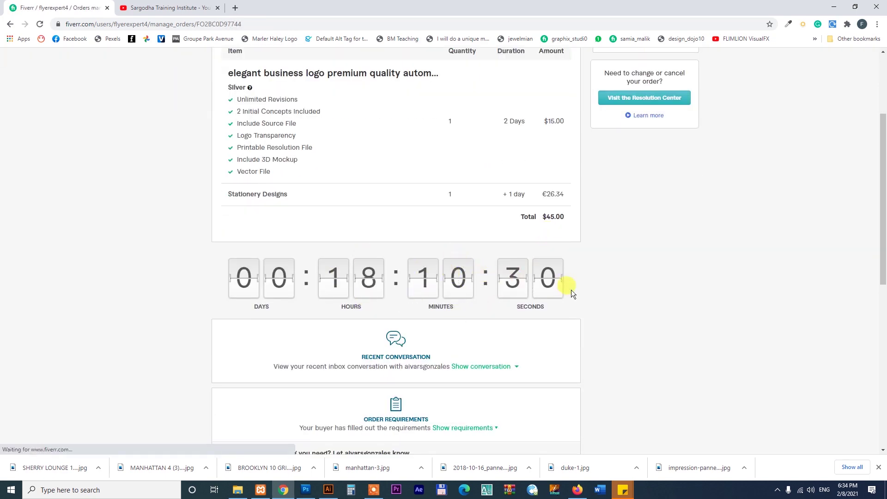
{"action": "scroll", "coordinate": [564, 277], "scroll_direction": "down", "scroll_amount": 3}
{"action": "left_click", "coordinate": [480, 229]}
{"action": "scroll", "coordinate": [585, 290], "scroll_direction": "up", "scroll_amount": 6}
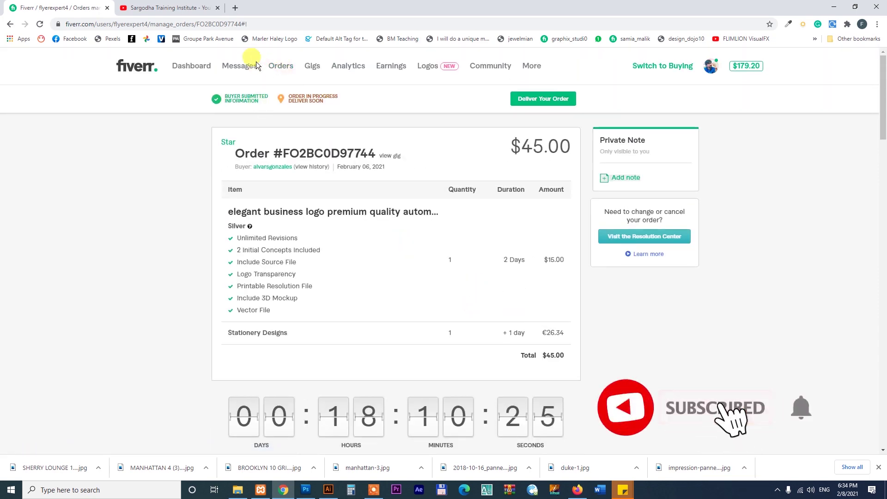
Check the notifications and inbox again, and reopen the elegant business logo order from the priority orders to try its delivery option.
{"action": "left_click", "coordinate": [236, 65]}
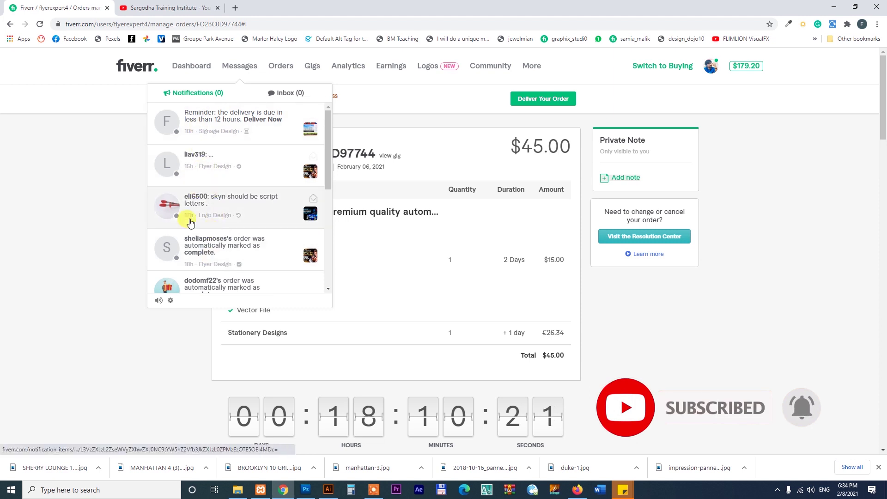
{"action": "left_click", "coordinate": [278, 92]}
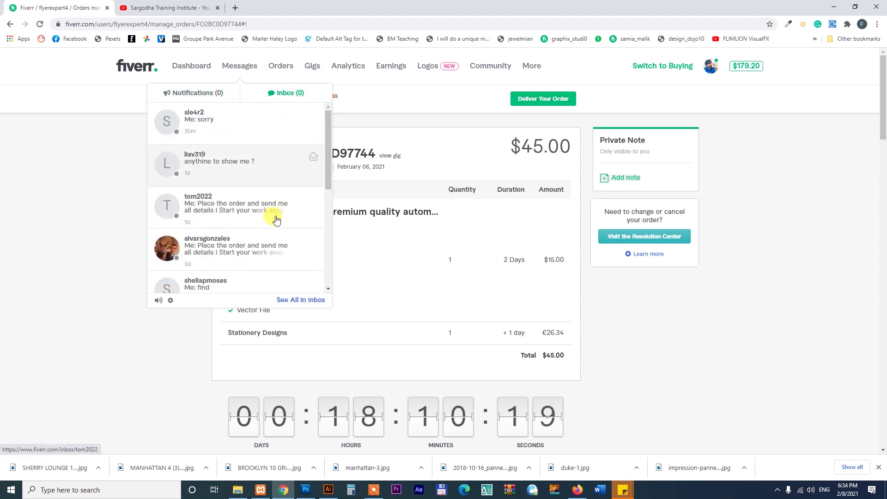
{"action": "left_click", "coordinate": [281, 67]}
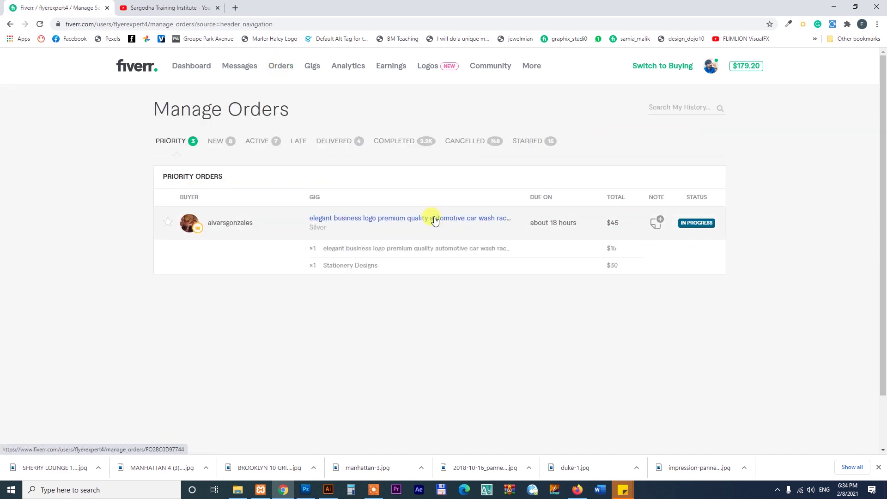
{"action": "left_click", "coordinate": [434, 221]}
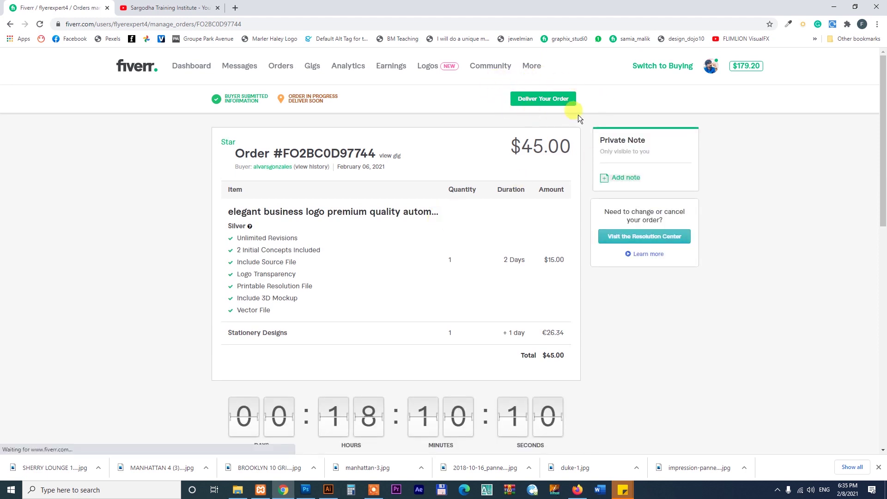
{"action": "left_click", "coordinate": [556, 102]}
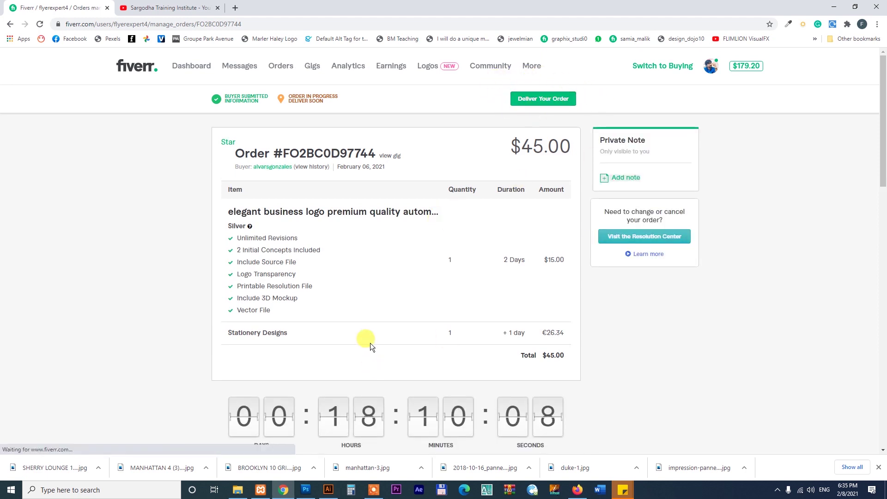
Open the seller profile, and switch to the Sargodha Training Institute channel on YouTube.
{"action": "left_click", "coordinate": [710, 66]}
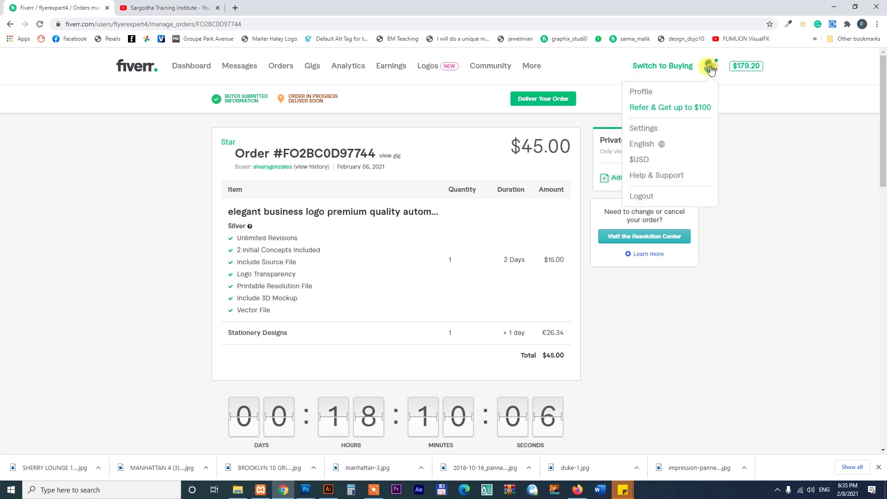
{"action": "left_click", "coordinate": [643, 93]}
{"action": "left_click", "coordinate": [171, 8]}
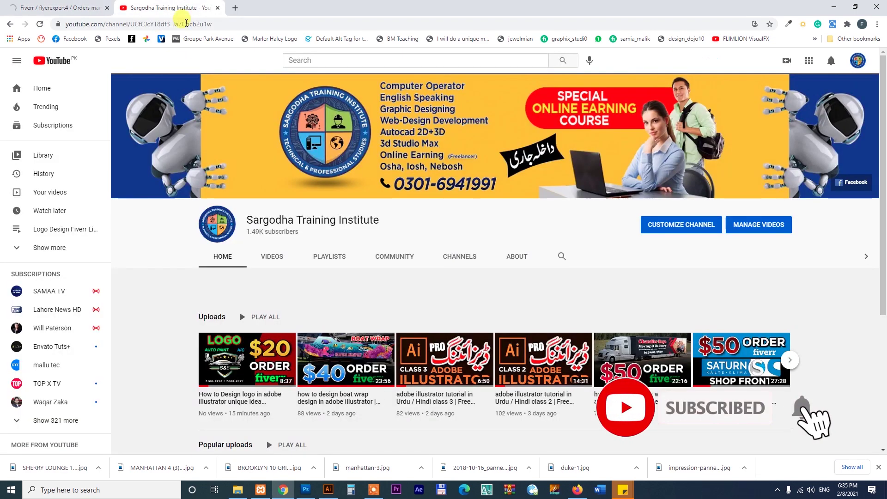